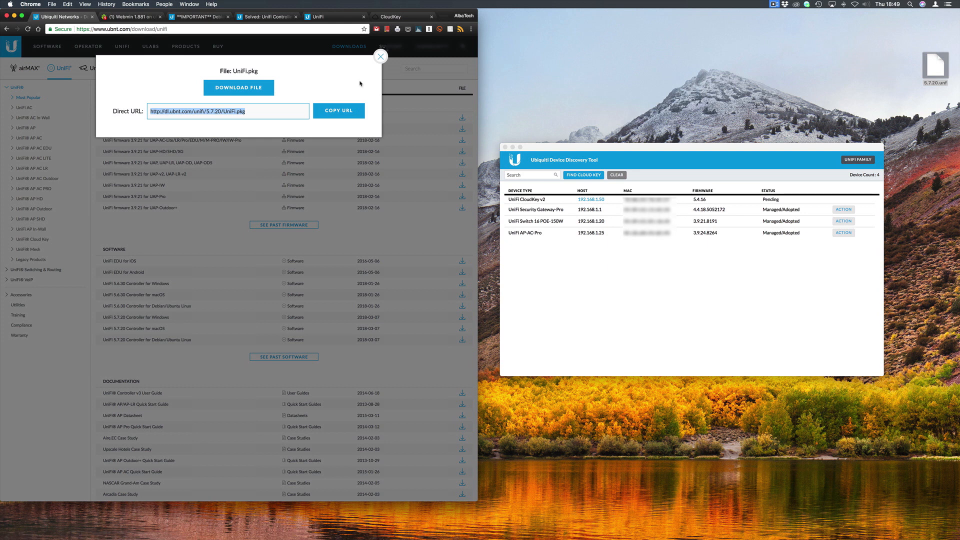
Close the UniFi.pkg download details and switch to the Webmin system dashboard
click(381, 57)
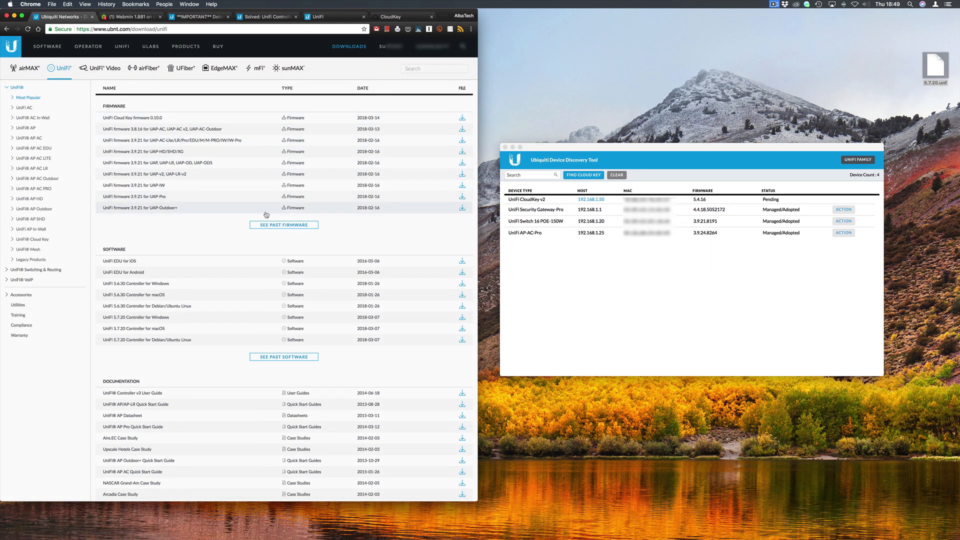
click(129, 17)
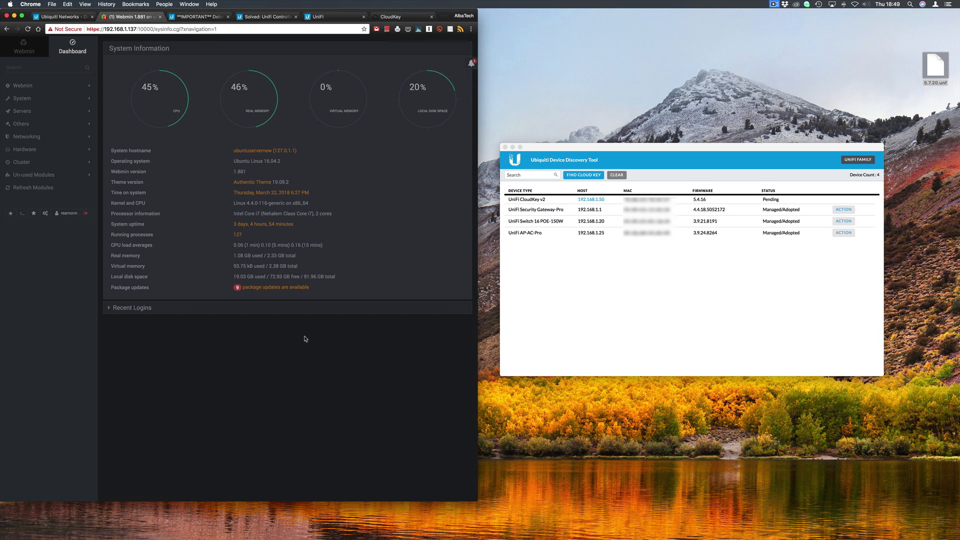
Switch to the 'Unifi Controller on Debian 9' community thread
click(270, 18)
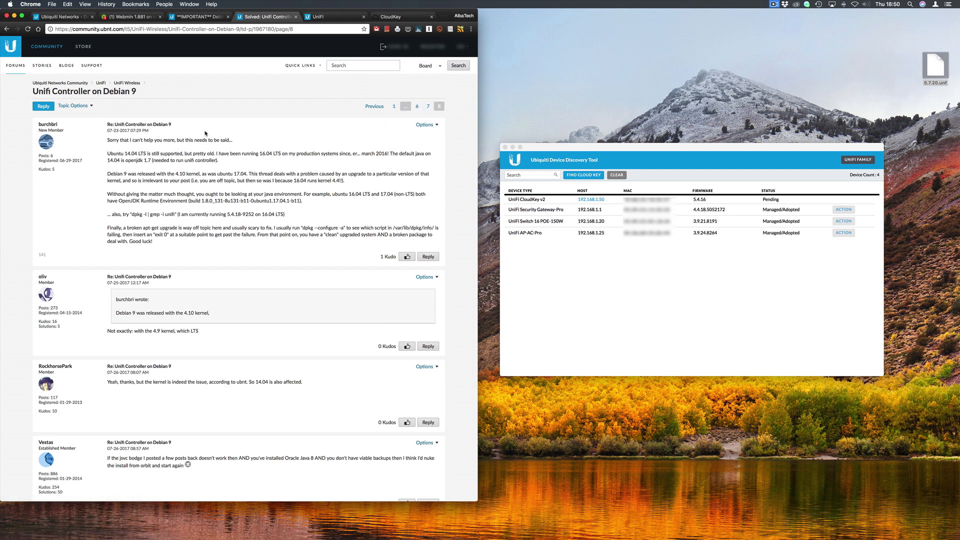
Scroll through the posts of the Debian 9 controller thread
scroll(205, 133, down, 5)
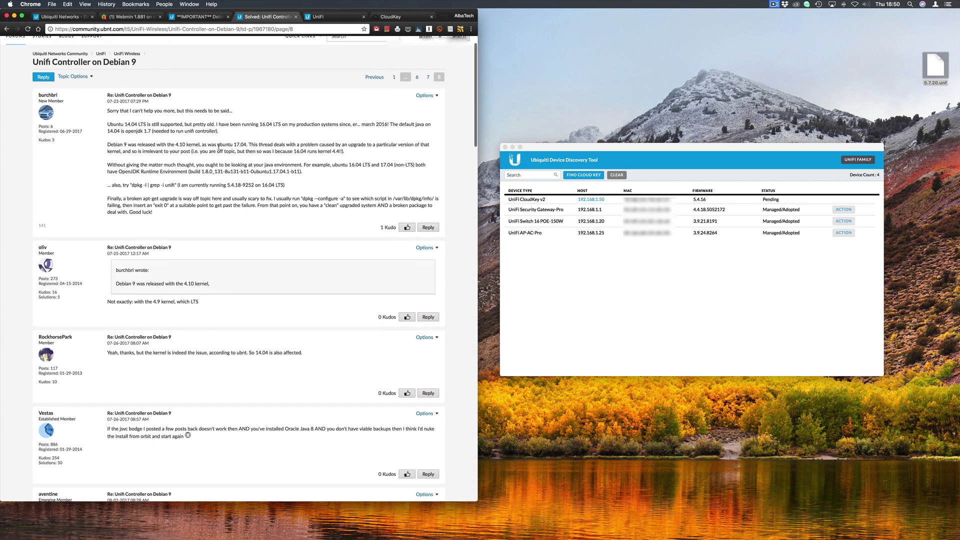
scroll(239, 187, down, 20)
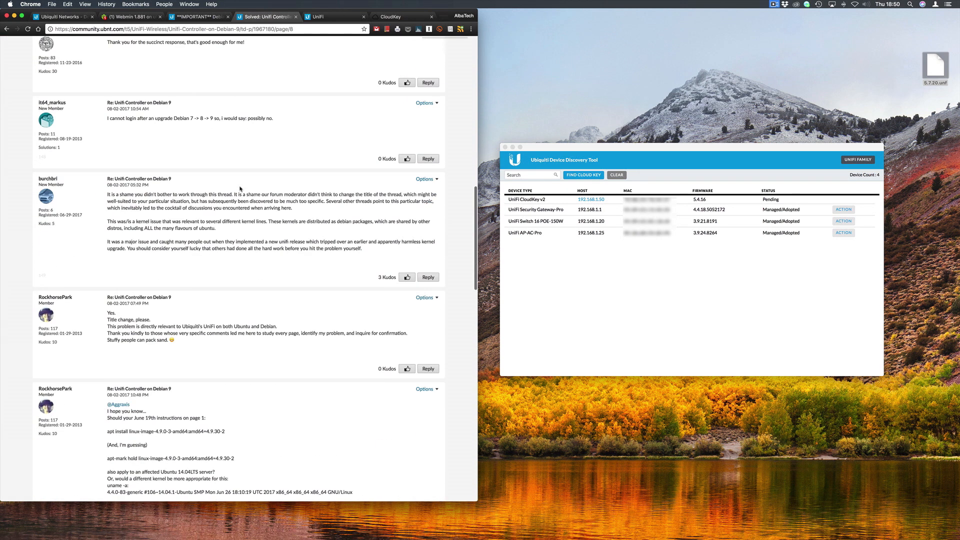
scroll(240, 188, down, 15)
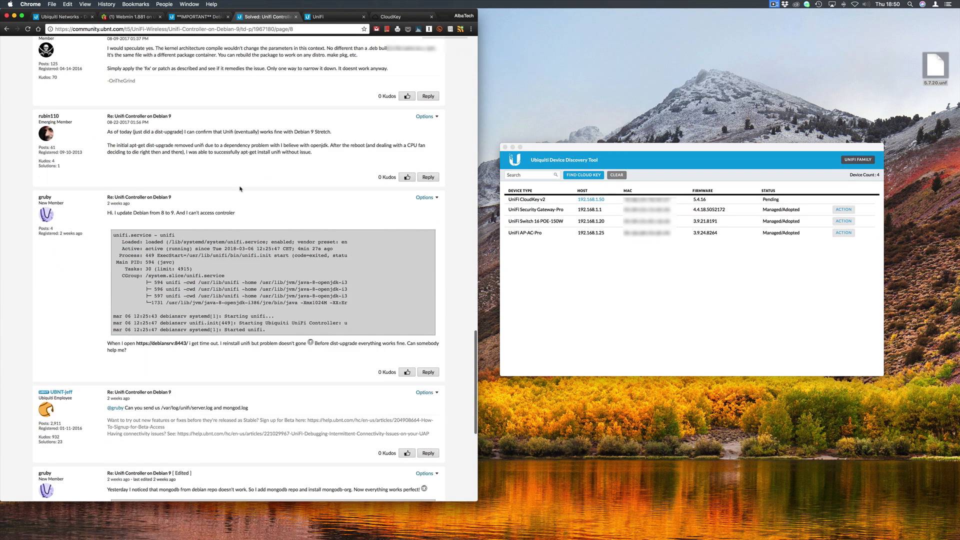
scroll(241, 188, down, 1)
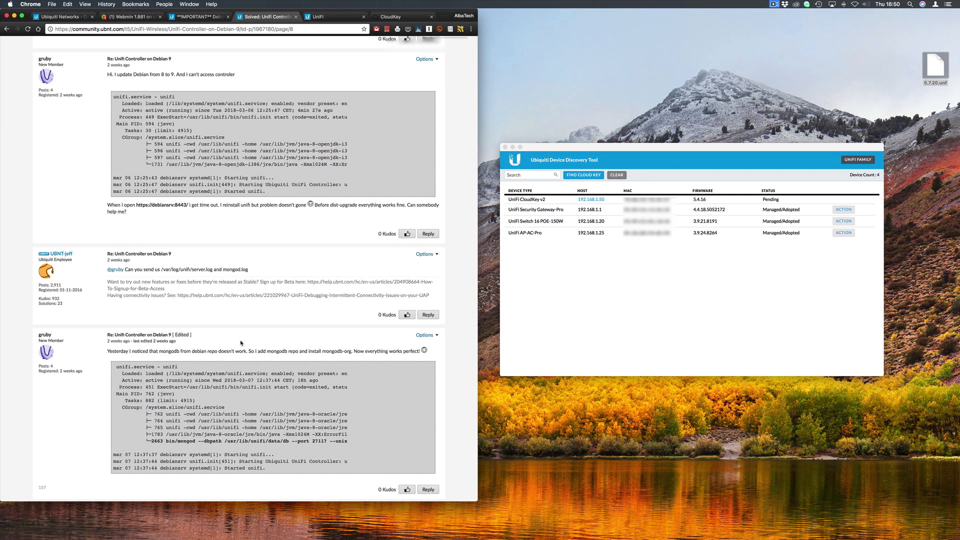
Read the '**IMPORTANT** Debian/Ubuntu users MUST READ' kernel workaround post
click(192, 17)
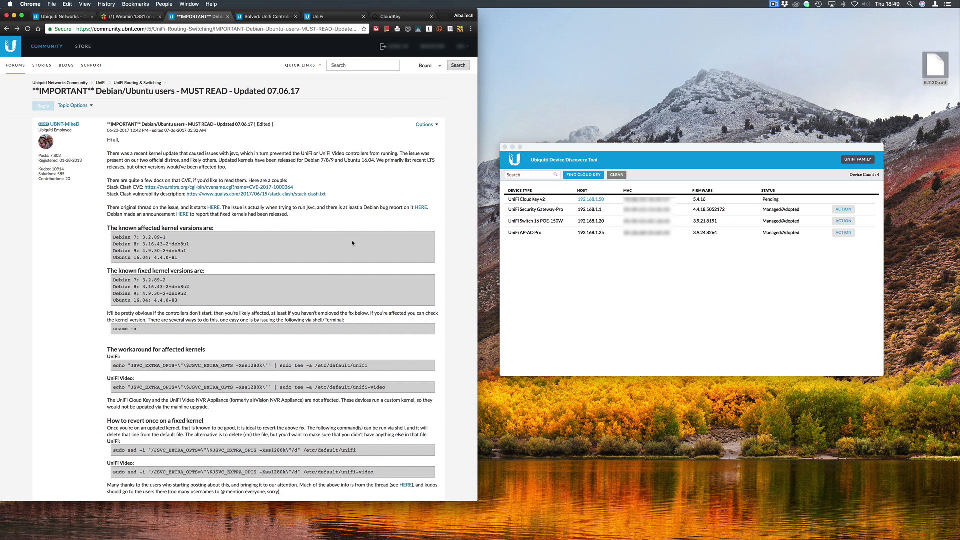
scroll(350, 241, down, 1)
scroll(350, 241, down, 3)
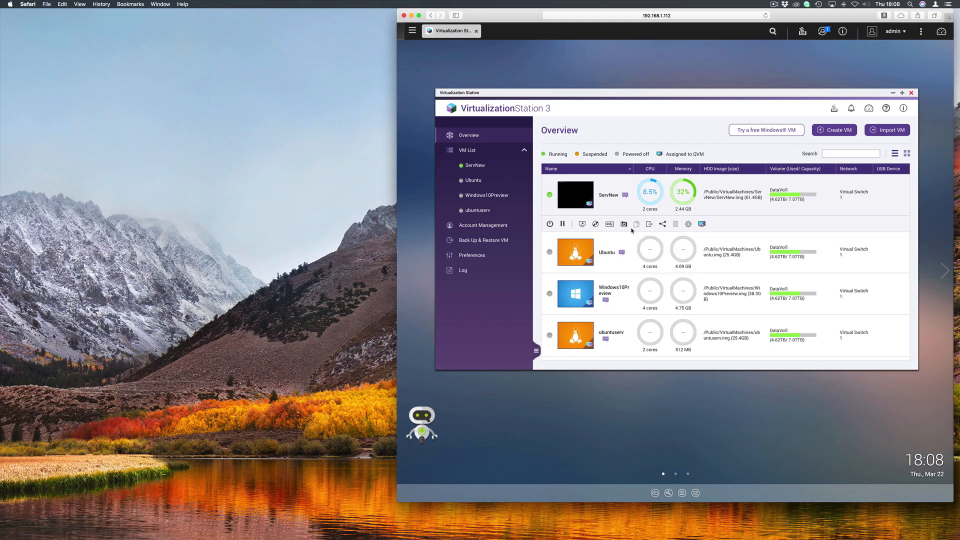
Open the snapshot manager for the ServNew virtual machine
click(624, 224)
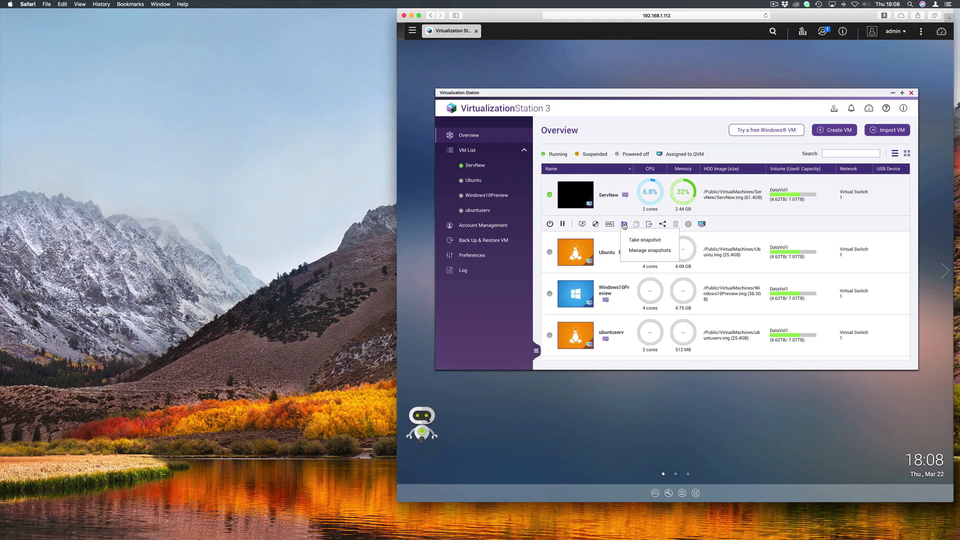
click(637, 252)
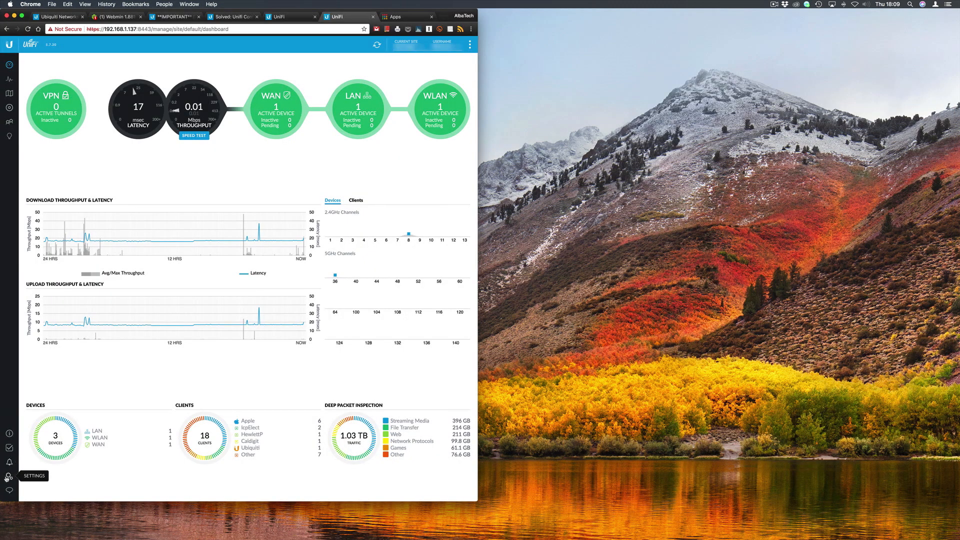
Set backup data retention to No limit and place the 5.7.20.unf backup on the desktop
click(8, 476)
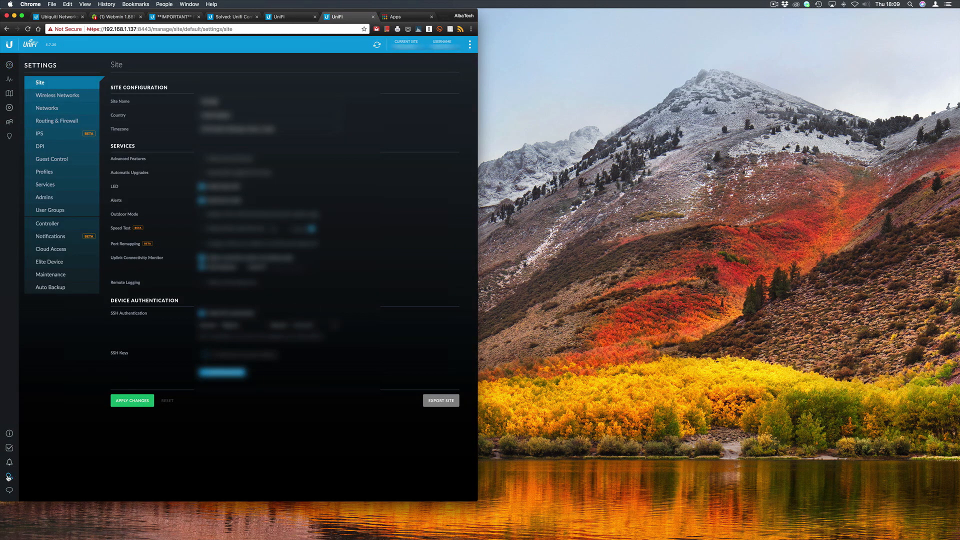
click(50, 275)
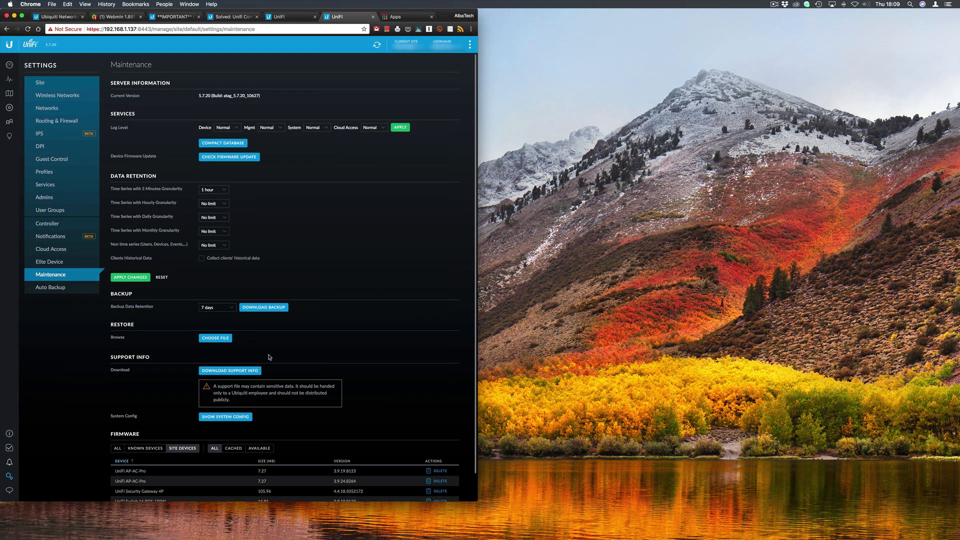
click(216, 307)
click(212, 344)
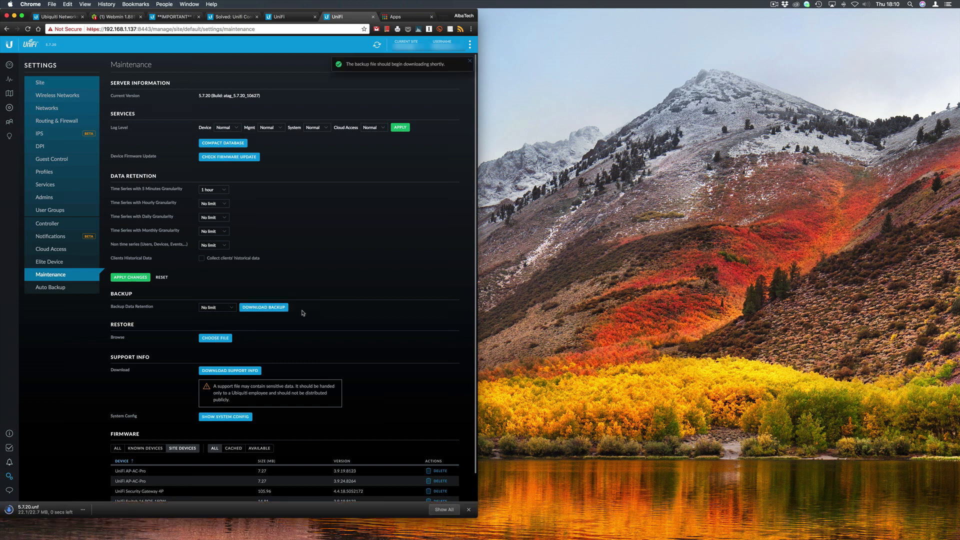
click(695, 526)
drag(692, 505, 917, 45)
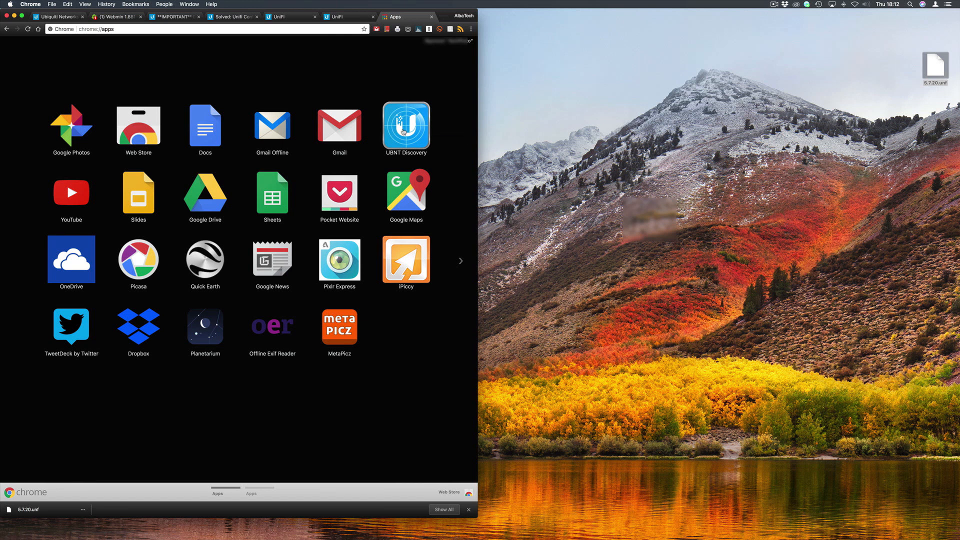
Launch the Ubiquiti Device Discovery Tool to locate the UniFi CloudKey v2
click(403, 131)
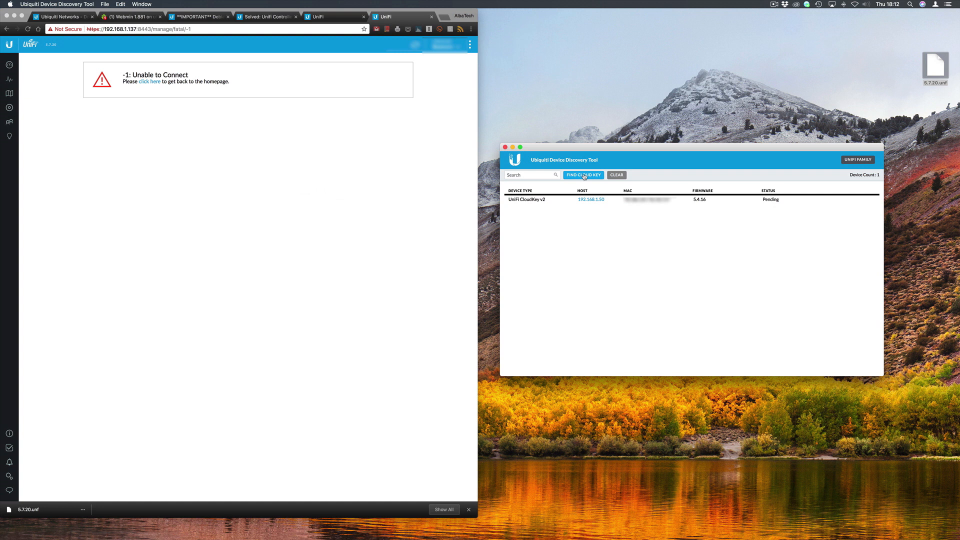
Copy the Cloud Key's 192.168.1.50 address from the discovery tool
right_click(592, 201)
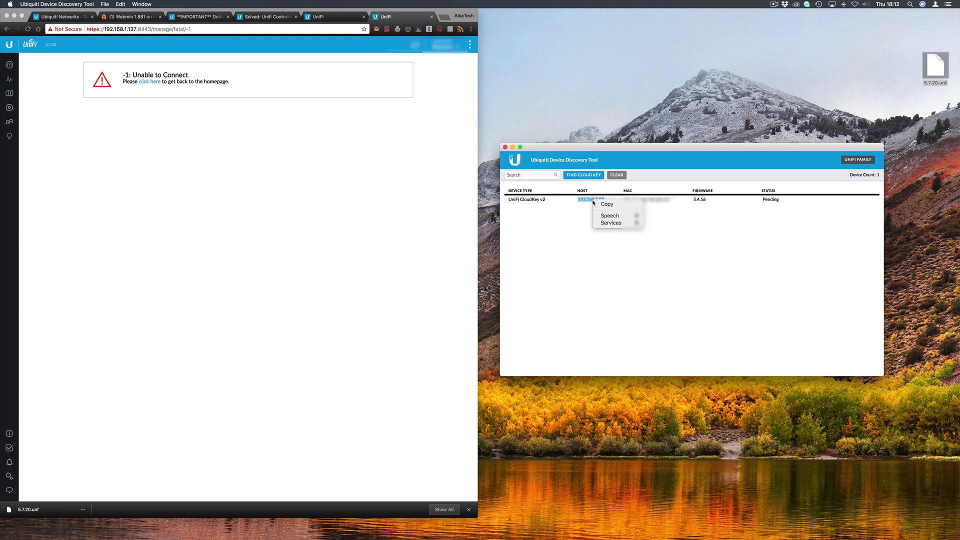
click(604, 205)
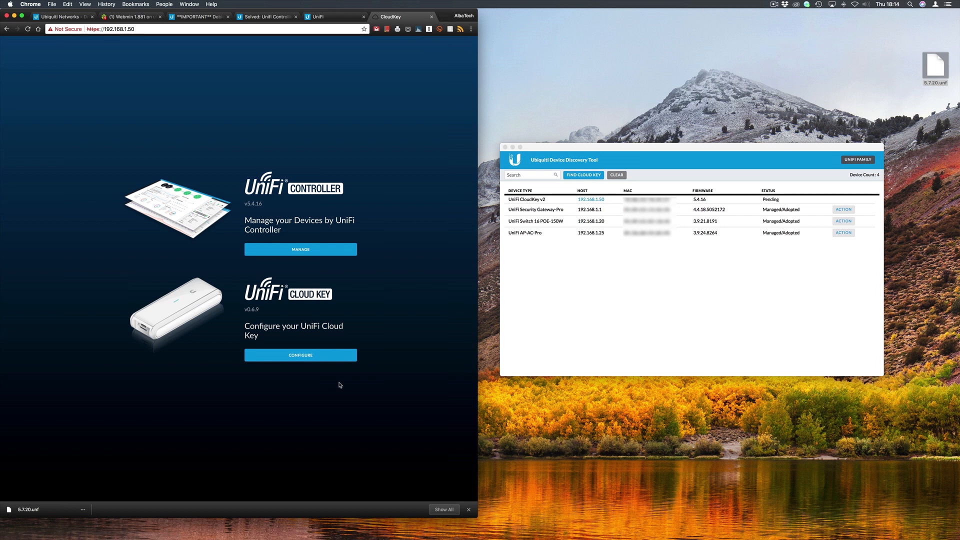
Log in to the Cloud Key configuration with the device username and password
click(298, 356)
text(ubnt)
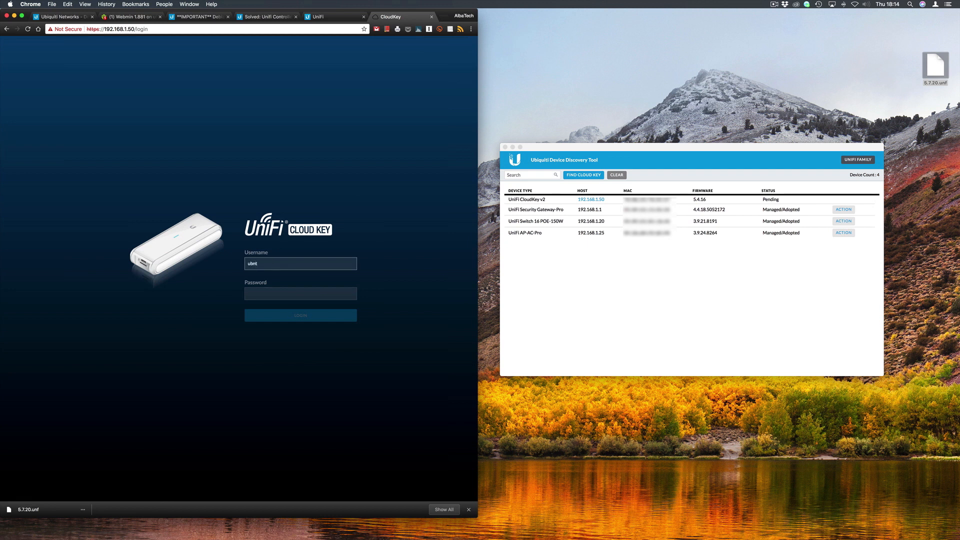
key(Tab)
text(ub)
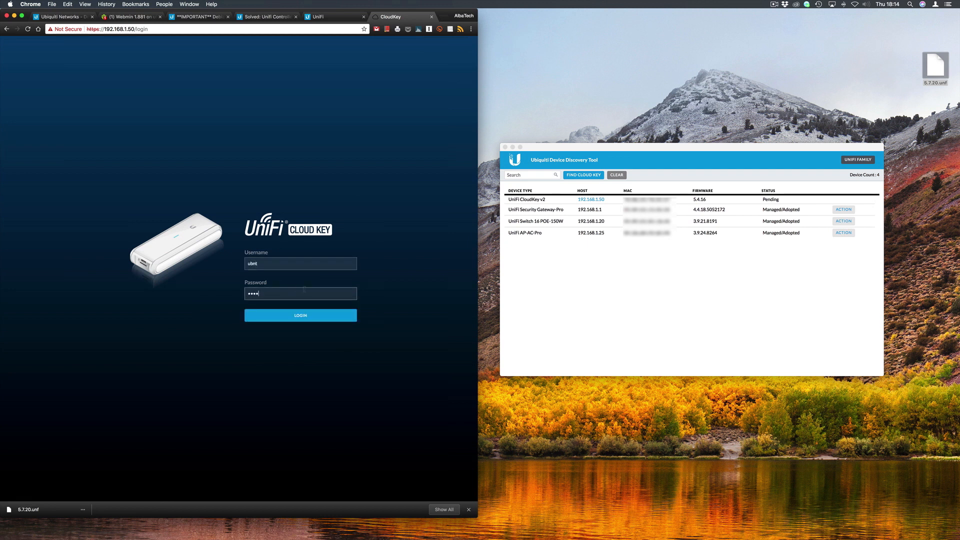
click(302, 316)
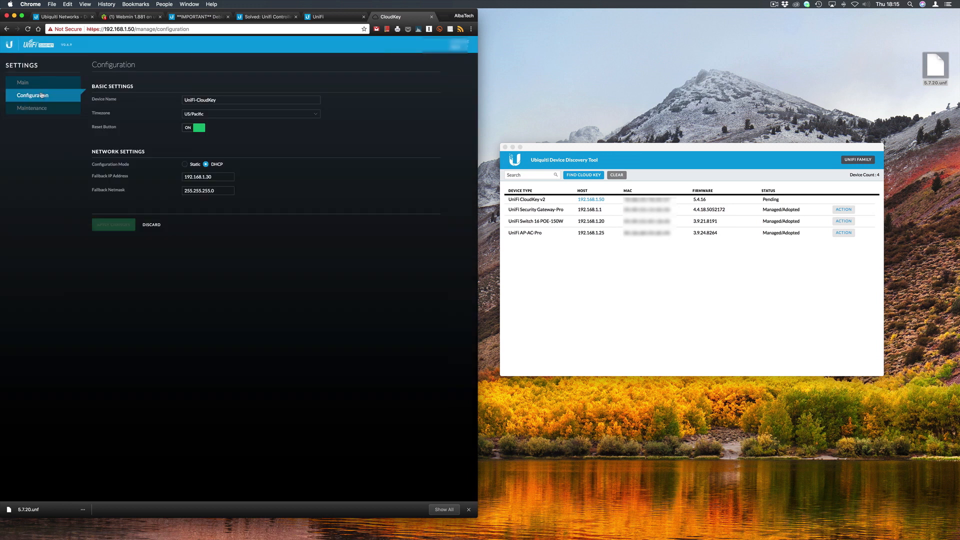
Set the Cloud Key timezone to (UTC) Dublin, Edinburgh, Lisbon, London
click(260, 113)
scroll(249, 75, up, 10)
scroll(248, 75, up, 3)
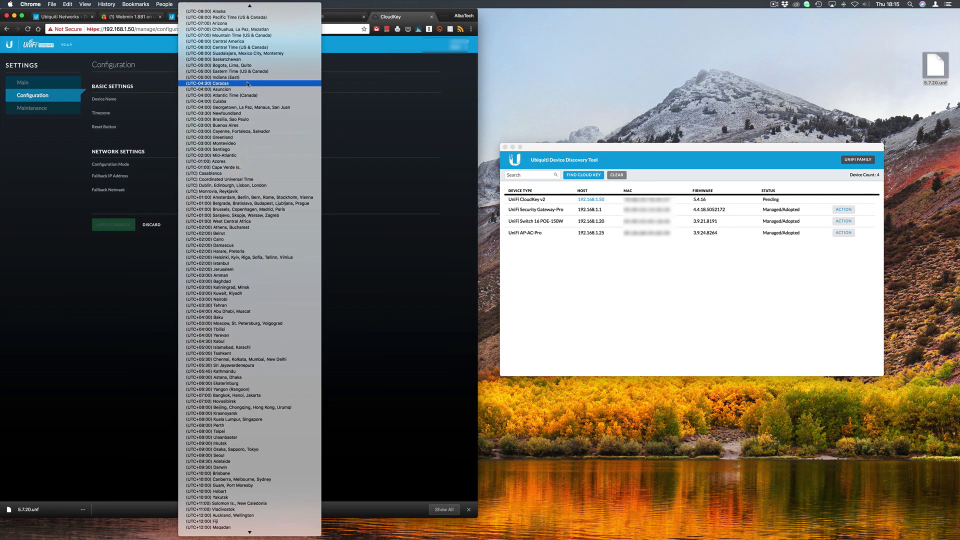
click(213, 185)
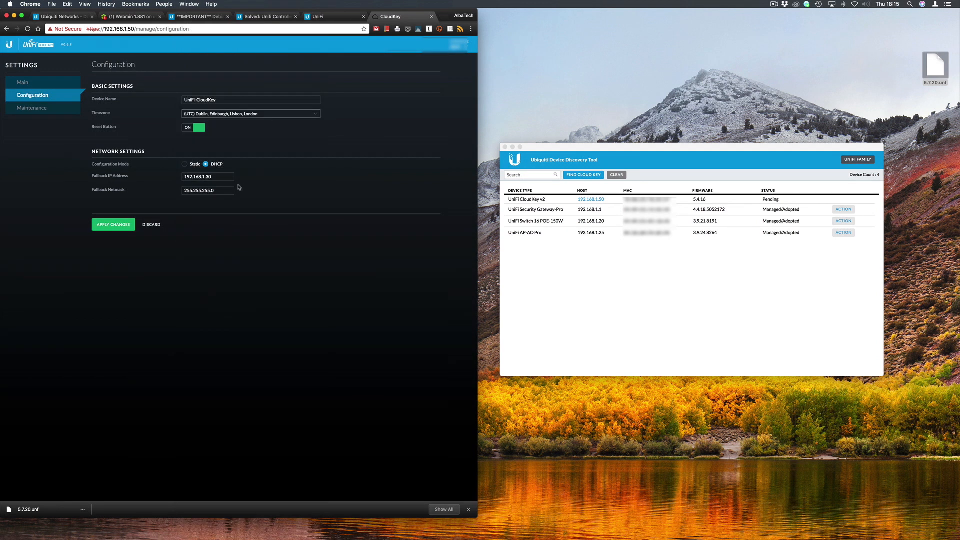
Switch to a static IP of 192.168.1.2 with secondary DNS 8.8.8.8
click(185, 164)
click(218, 177)
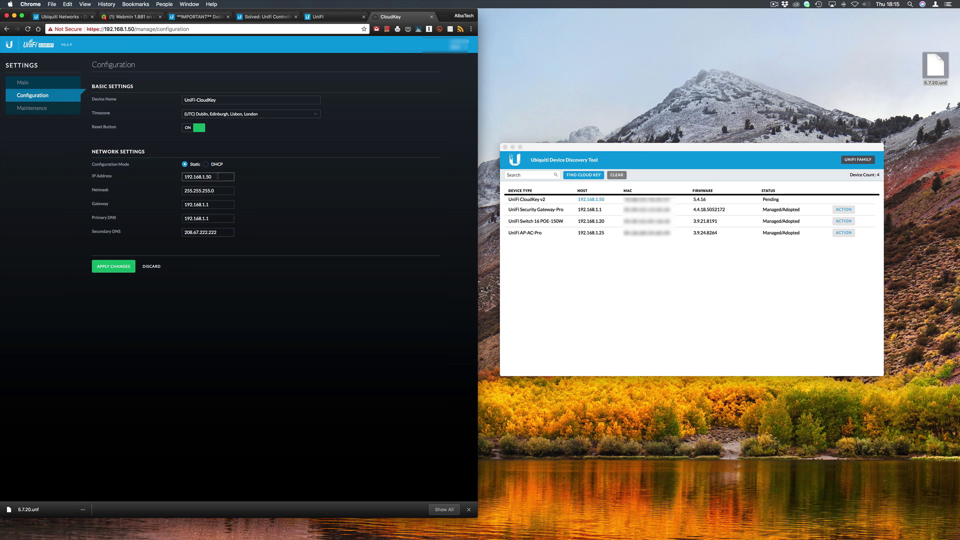
key(BackSpace)
text(02)
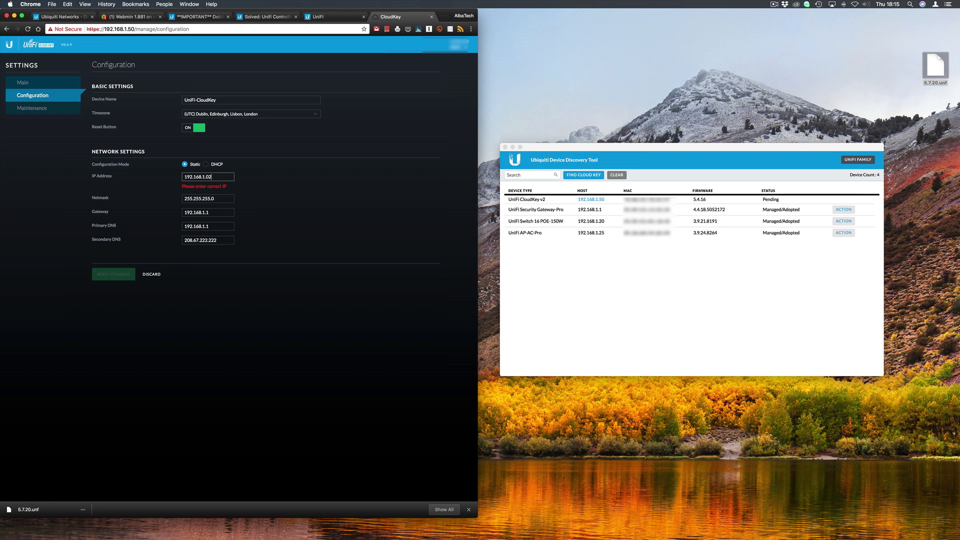
key(BackSpace)
key(BackSpace)
text(2)
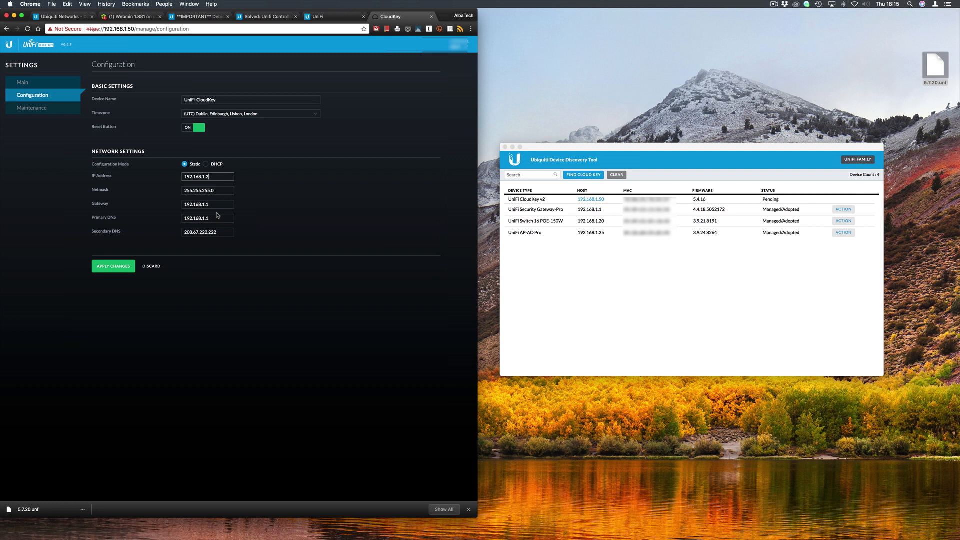
drag(217, 231, 156, 230)
text(8)
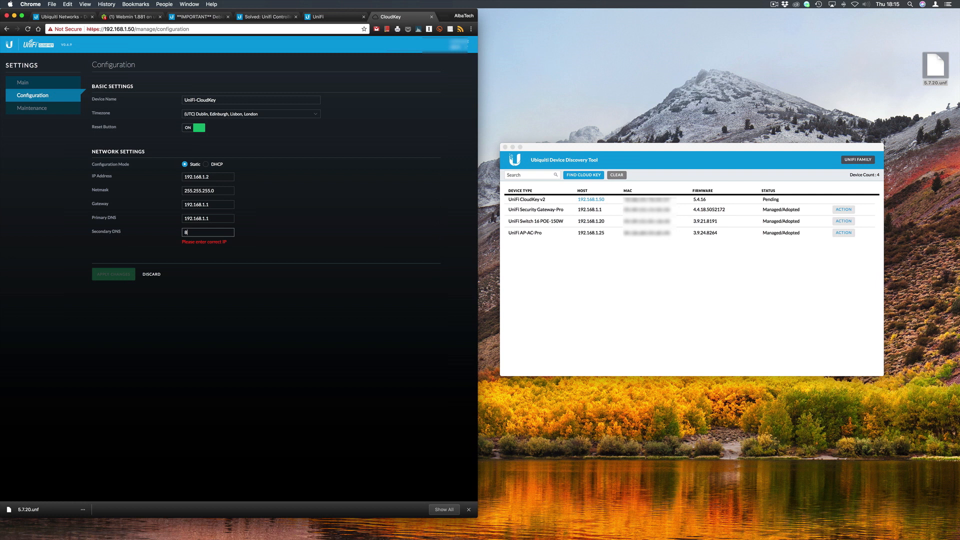
text(.8.8.8)
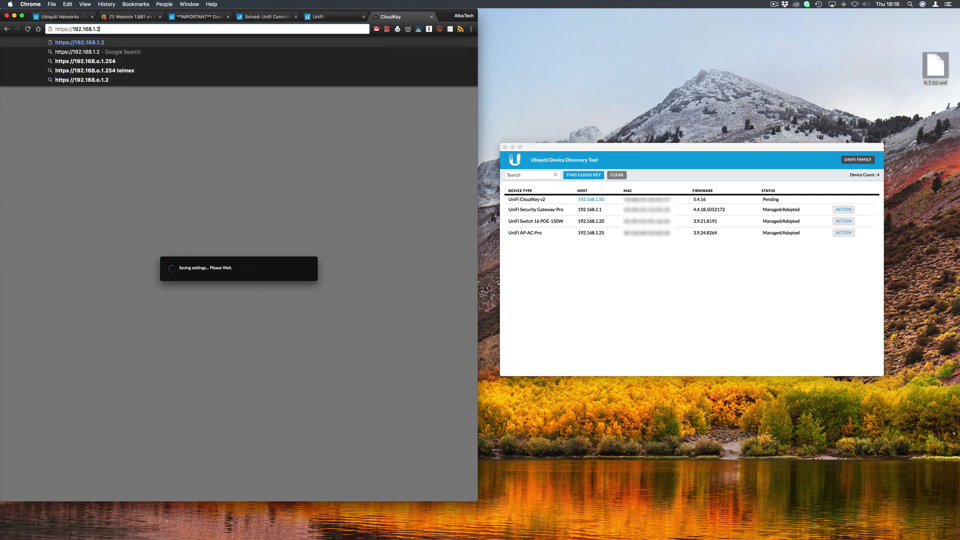
Load the Cloud Key at 192.168.1.2 past the certificate warning and open its configuration
key(Return)
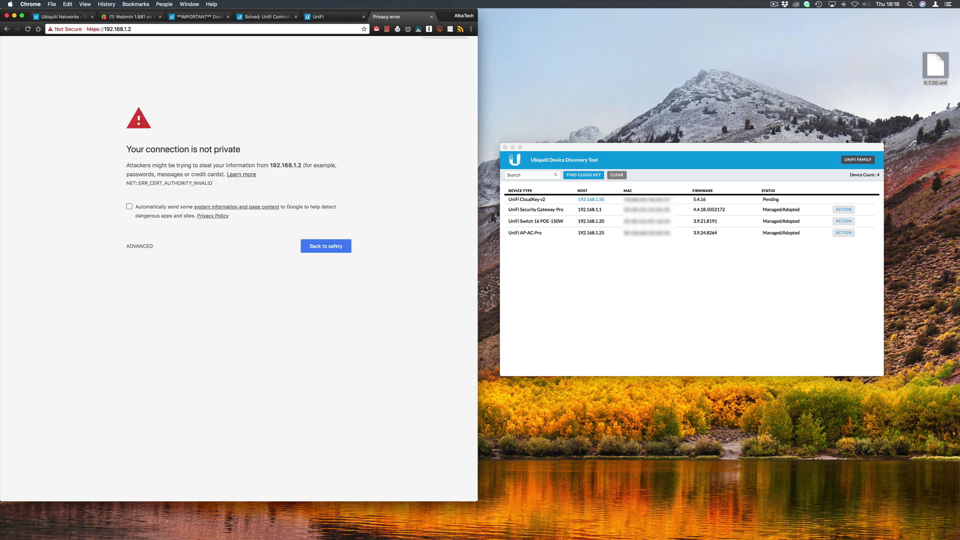
click(140, 246)
click(160, 306)
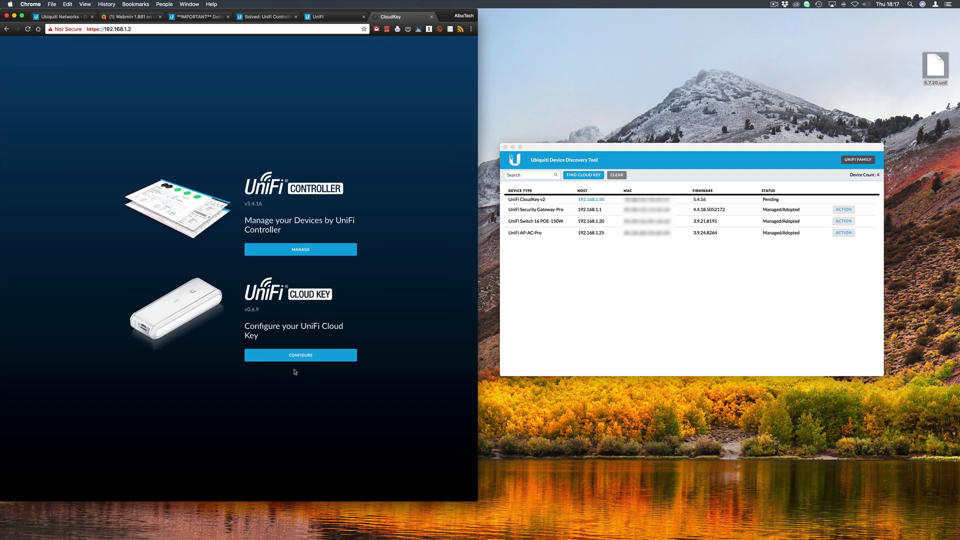
click(302, 356)
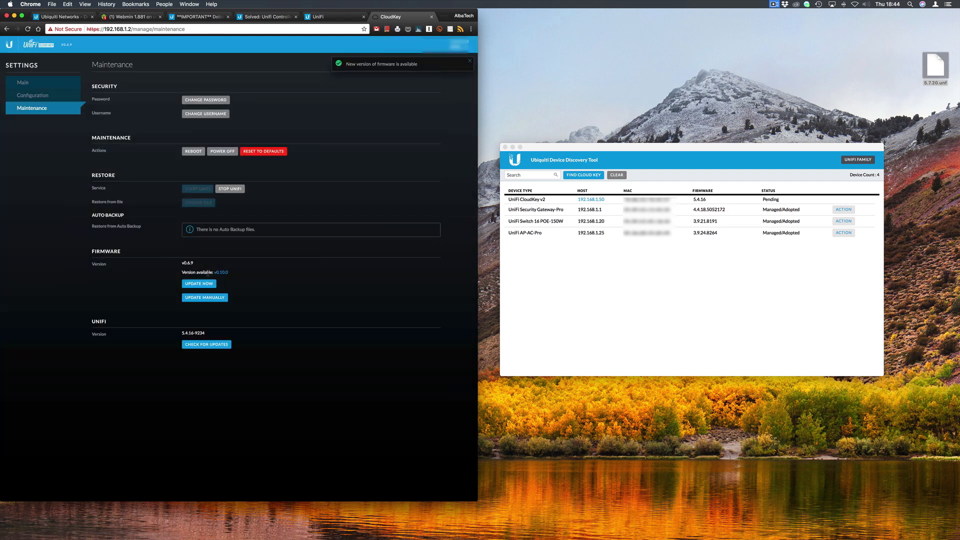
Install the Cloud Key firmware update to v0.10.0, keeping UniFi at 5.7.20
click(199, 283)
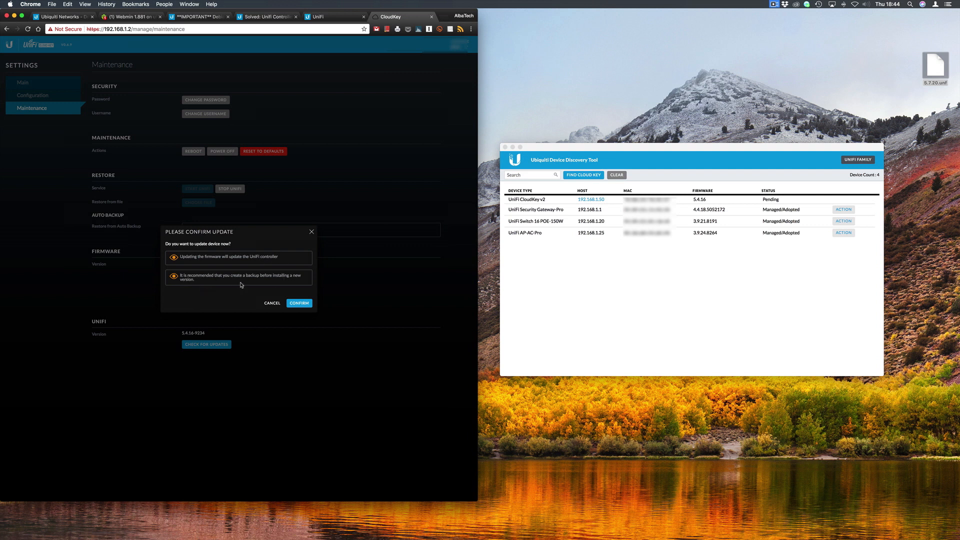
click(300, 303)
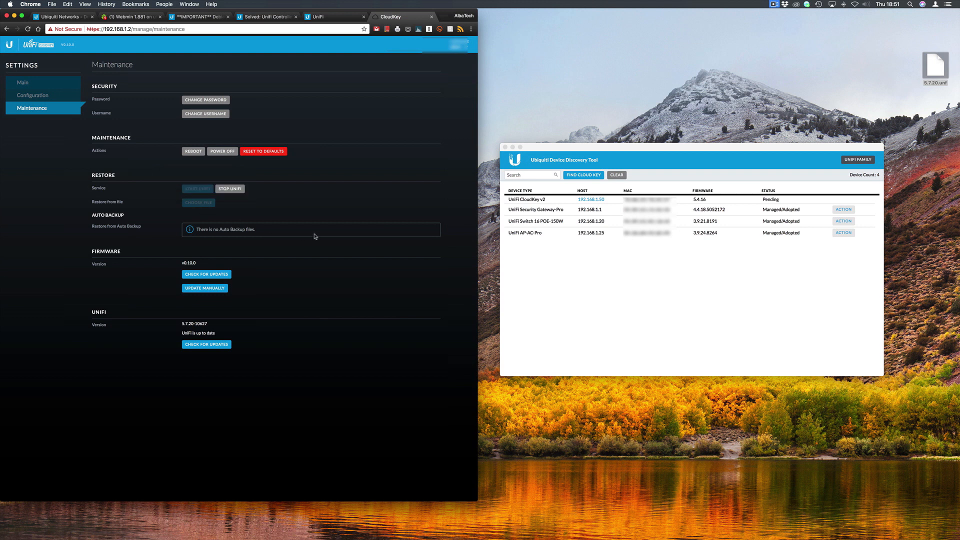
Stop the UniFi controller and restore its settings from the Desktop backup 5.7.20.unf
click(230, 190)
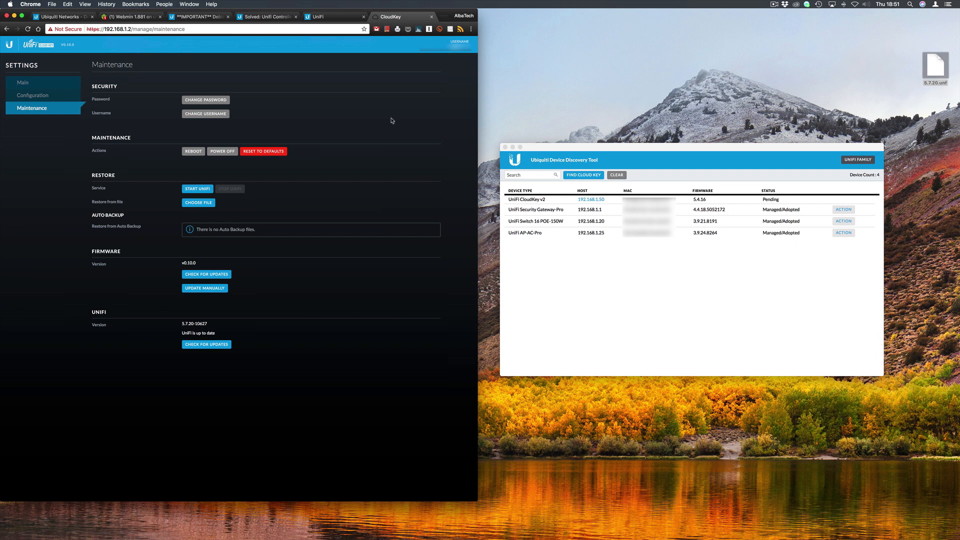
click(200, 203)
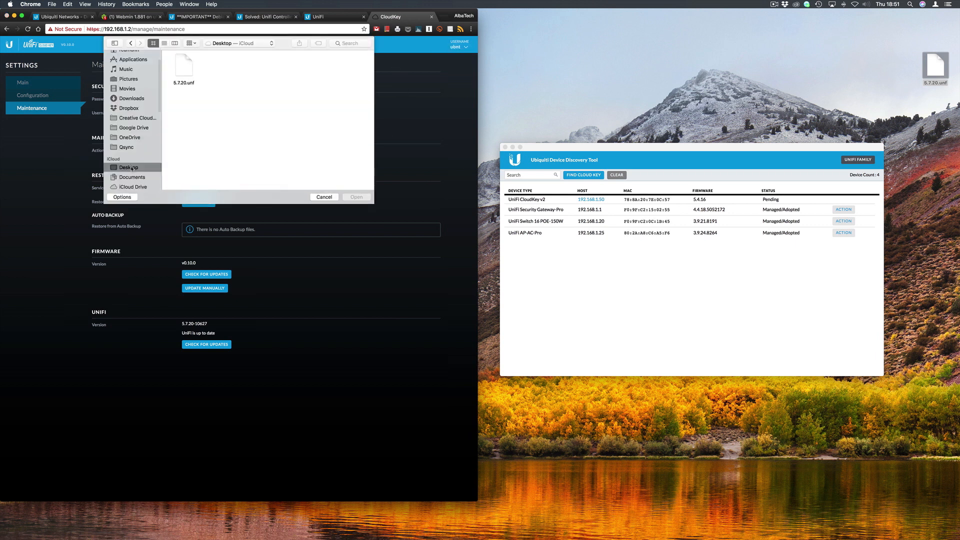
click(184, 69)
click(359, 198)
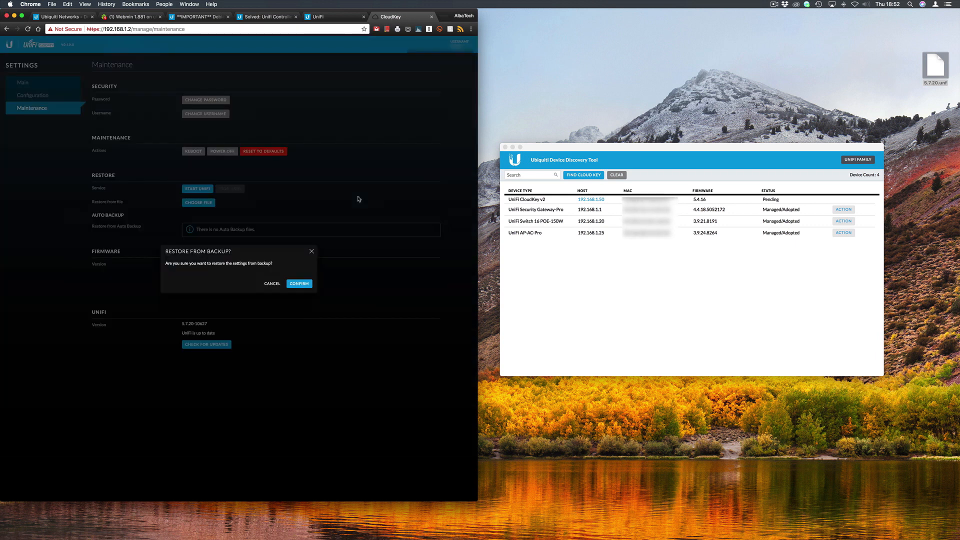
click(299, 285)
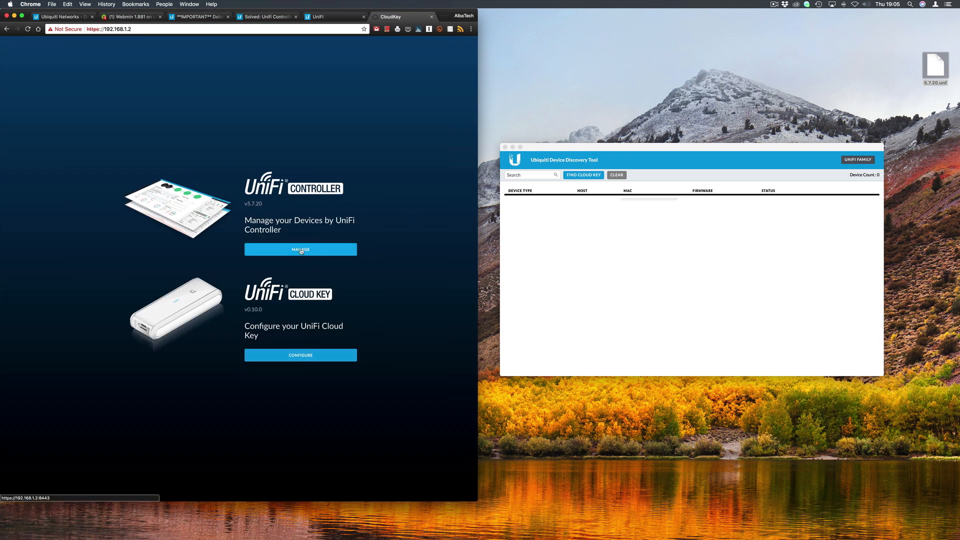
Open the controller's adopted device list and the Unifi Switch 16 ports view
click(301, 250)
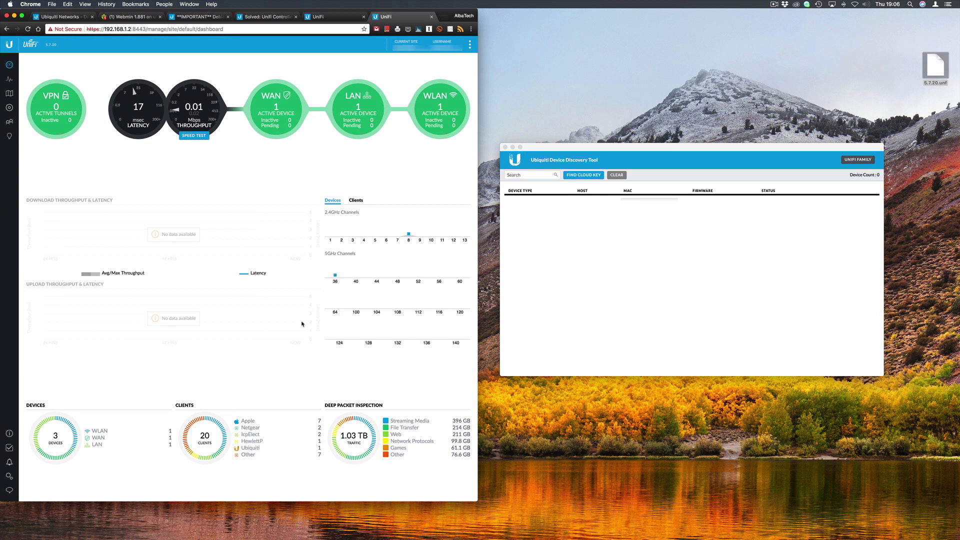
click(58, 442)
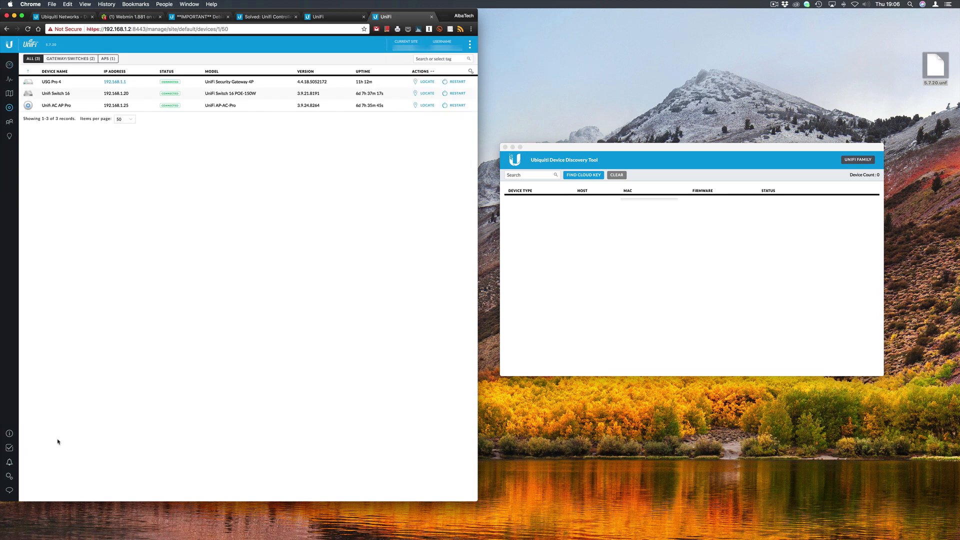
click(55, 96)
mouse_move(437, 98)
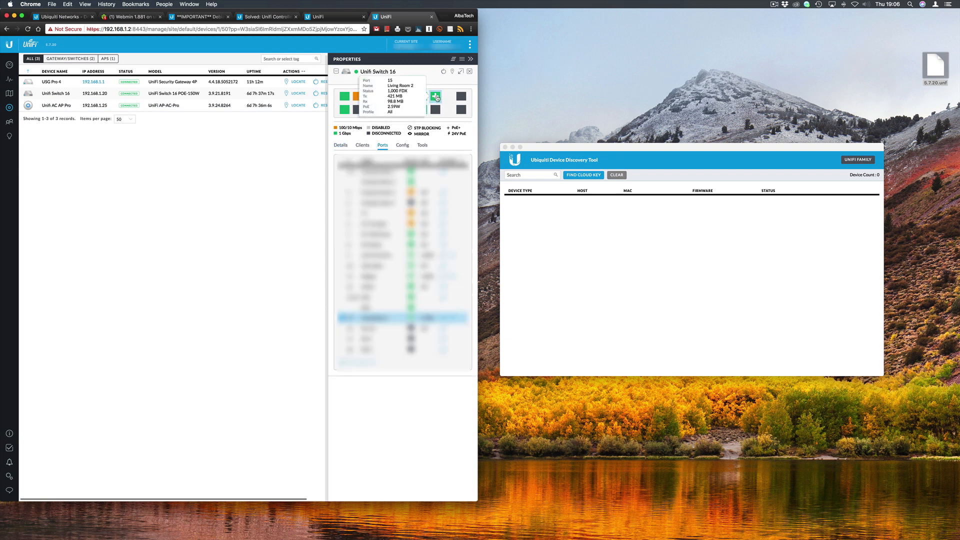